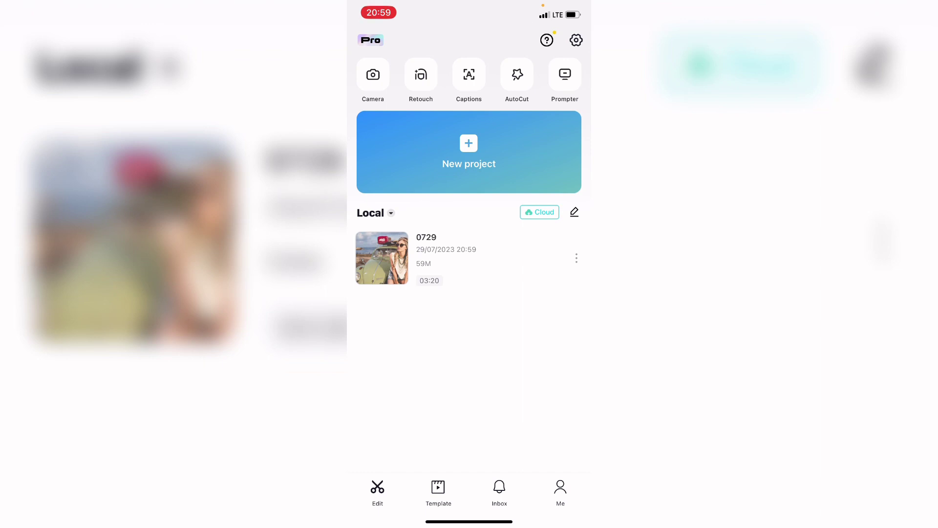
Step: Open project 0729 and select its first beach video clip at 00:03
left_click(455, 258)
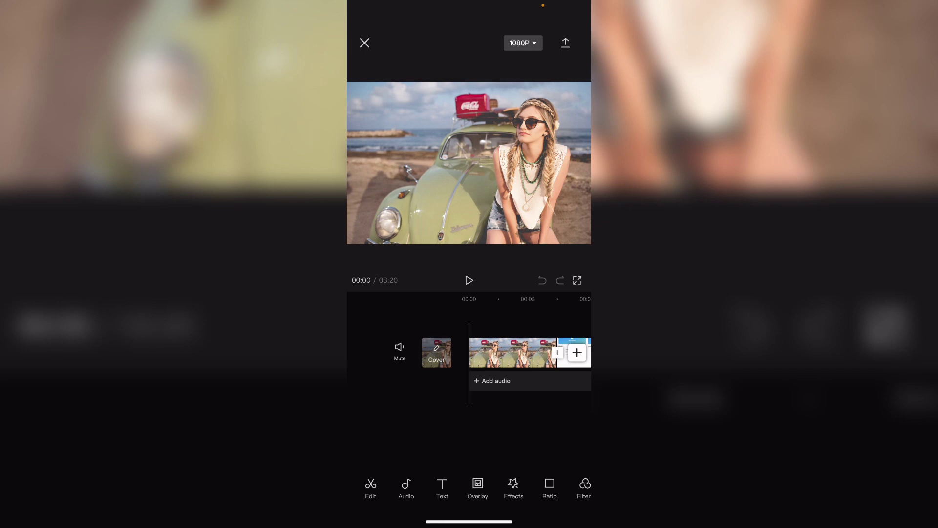
left_click_drag(528, 353, 446, 353)
left_click(429, 353)
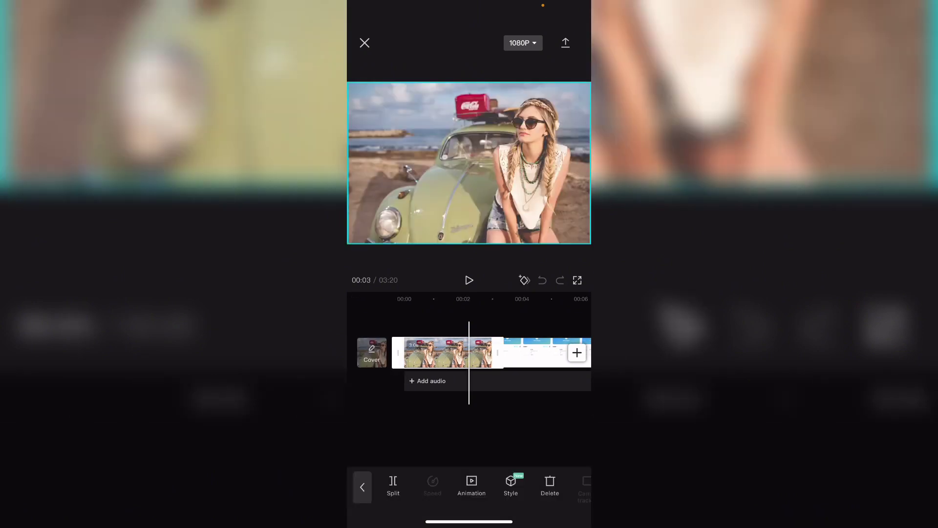
scroll(469, 483, "right", 5)
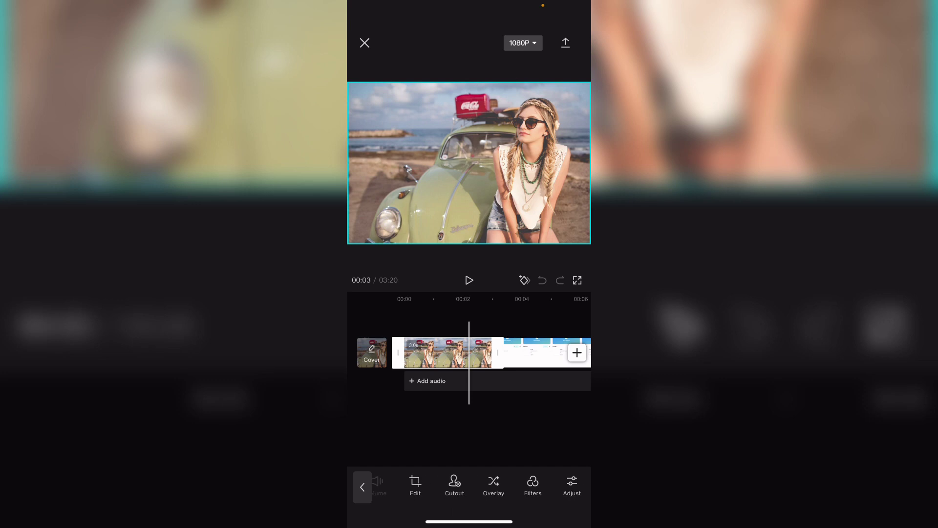